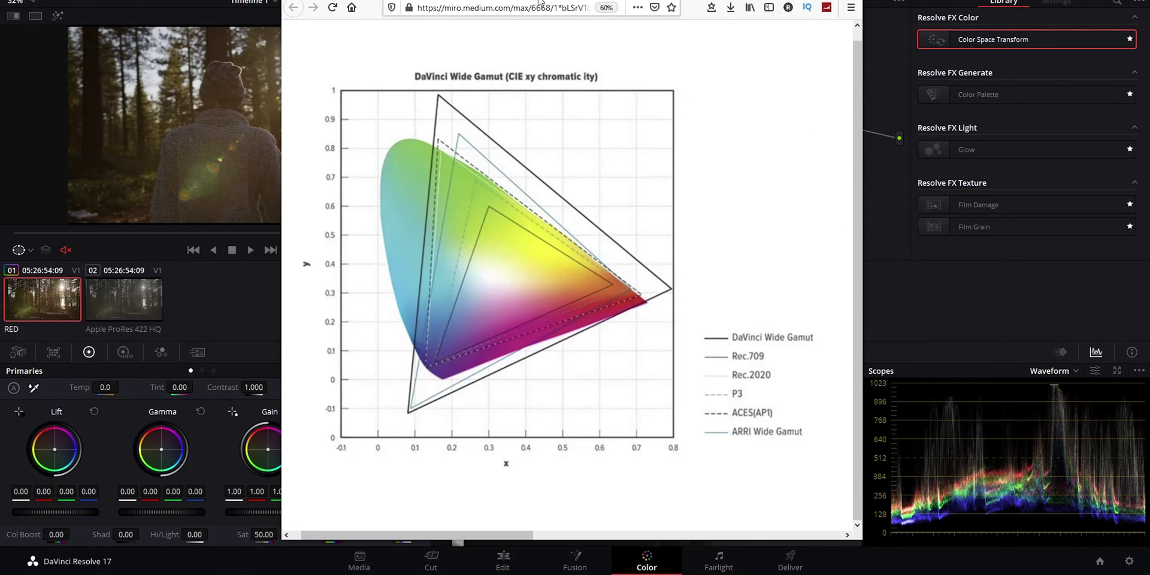
Move the Firefox window with the DaVinci Wide Gamut chart aside to review the gamut diagram
drag(539, 1, 502, 9)
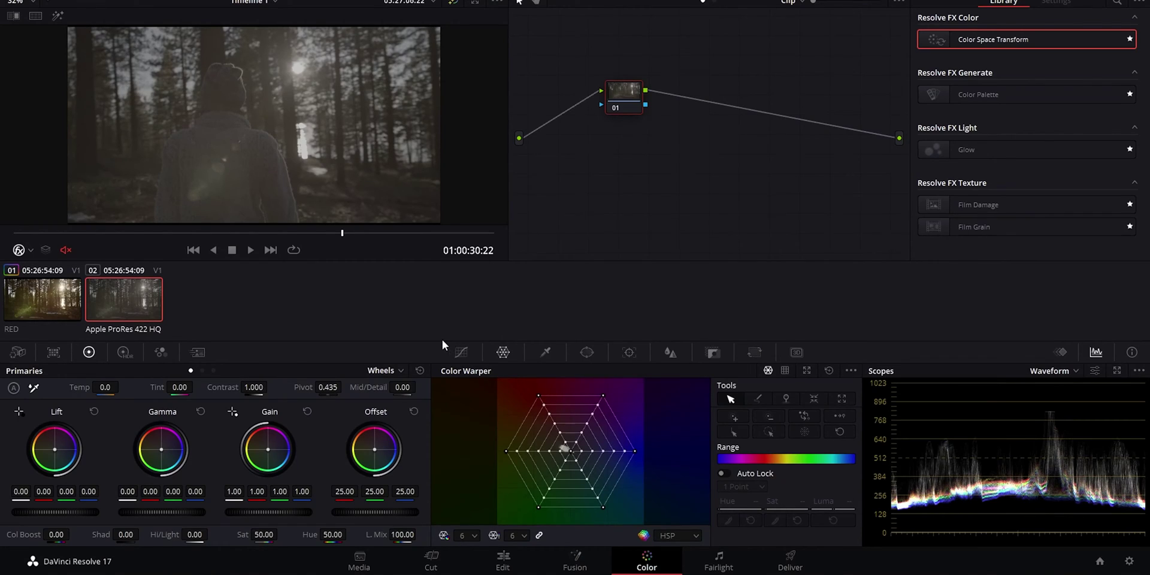
Set the project's color management preset to SDR Rec.709 in Project Settings
click(1130, 562)
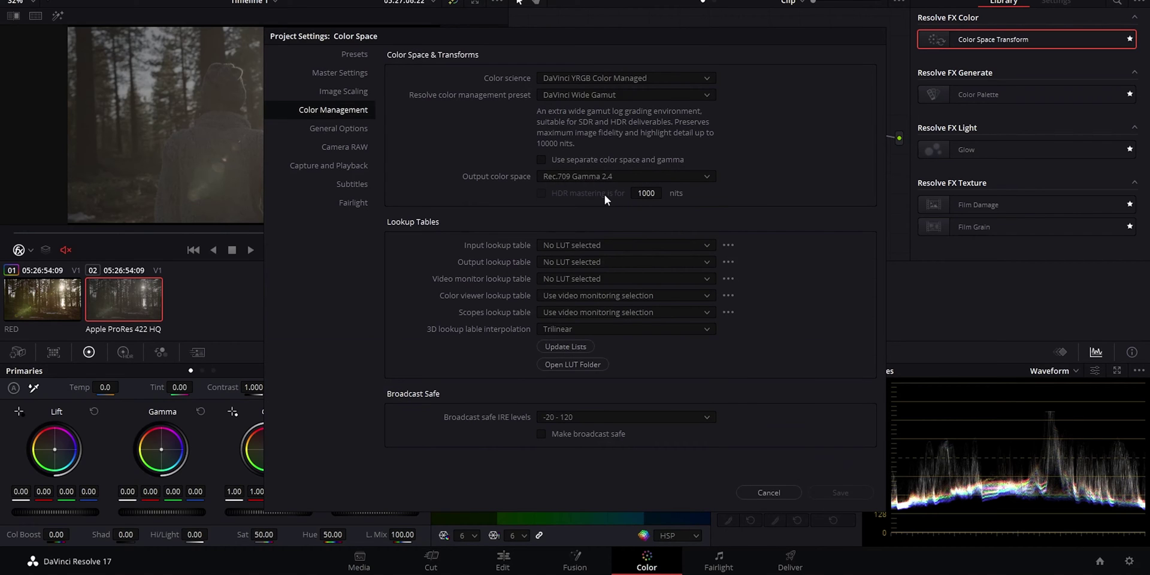
click(584, 99)
click(574, 128)
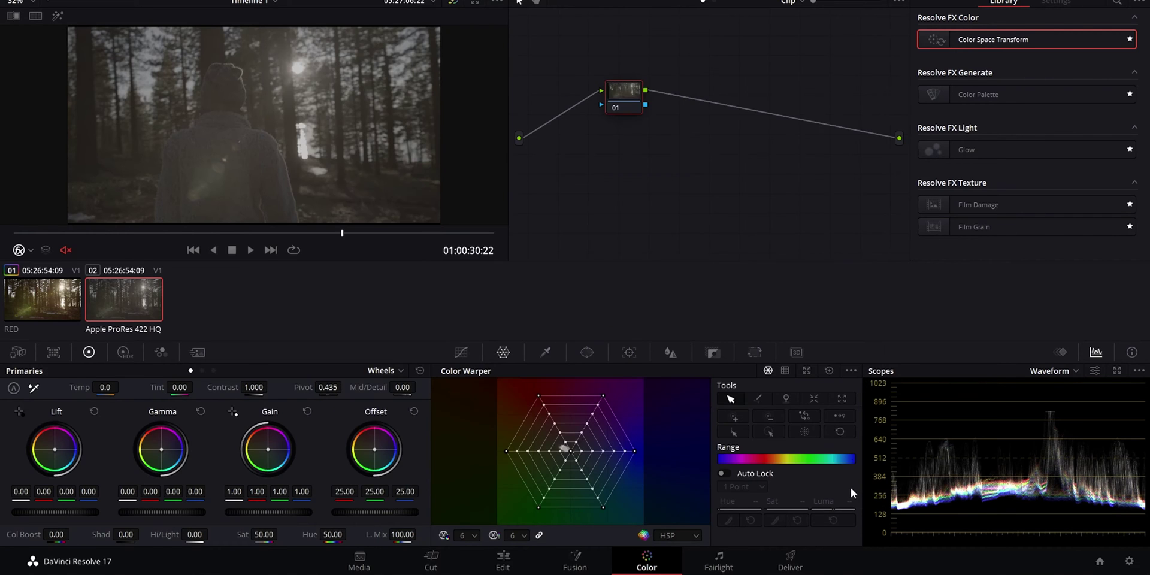
Select RED clip 01 and switch the color management preset to DaVinci Wide Gamut
click(49, 292)
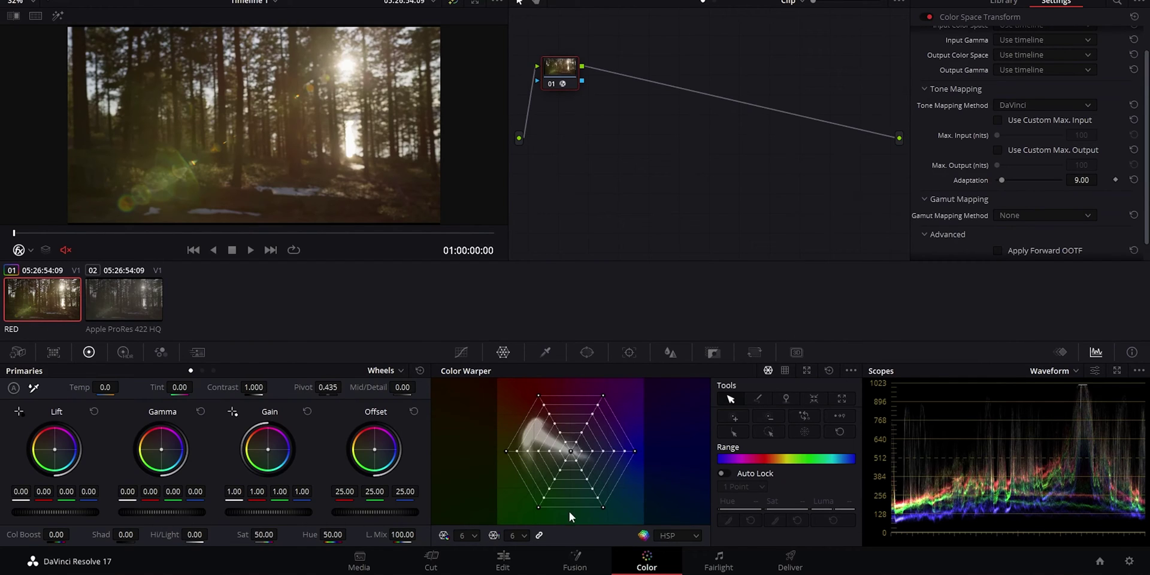
click(1129, 561)
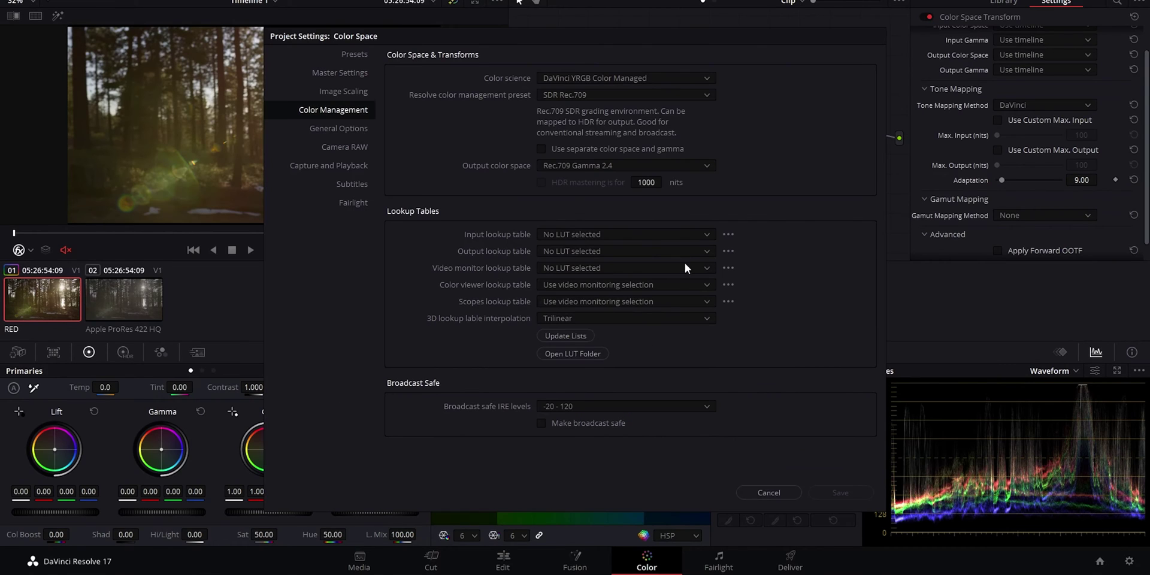
click(585, 95)
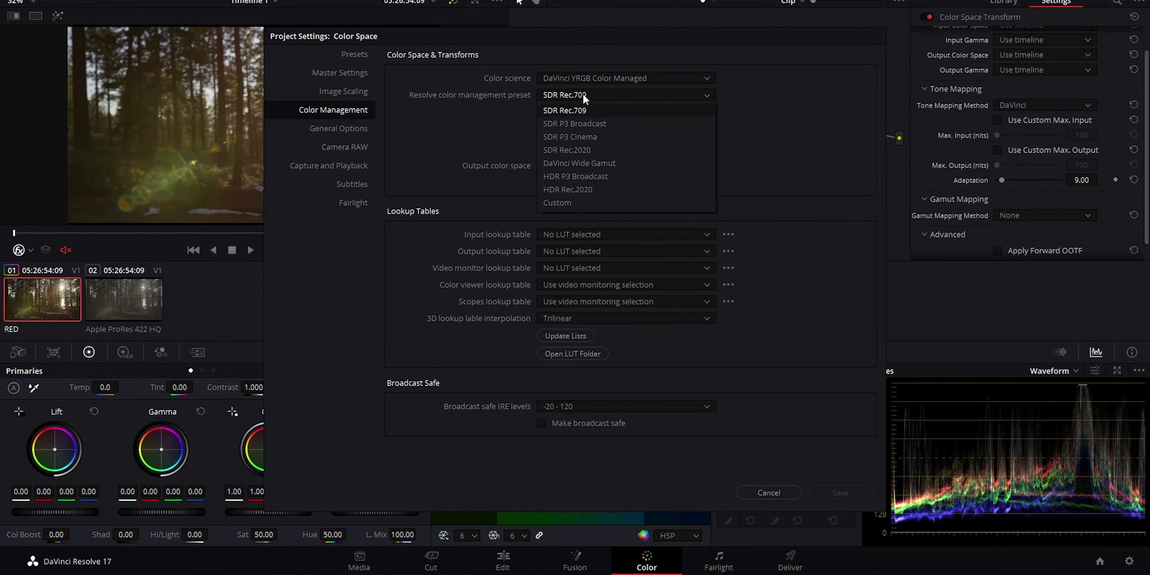
click(603, 168)
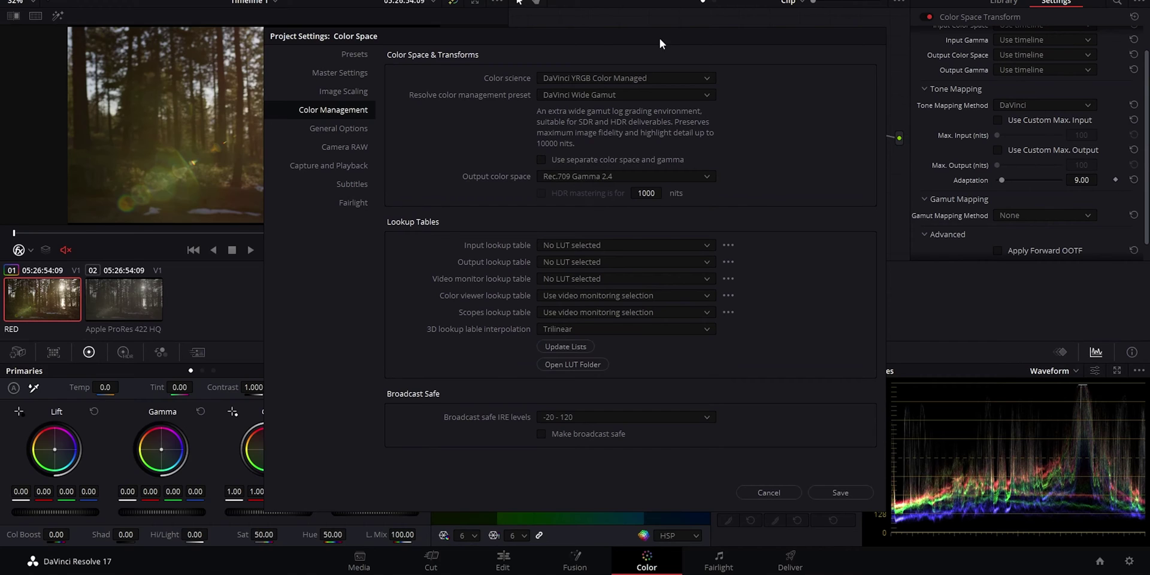
drag(660, 38, 241, 27)
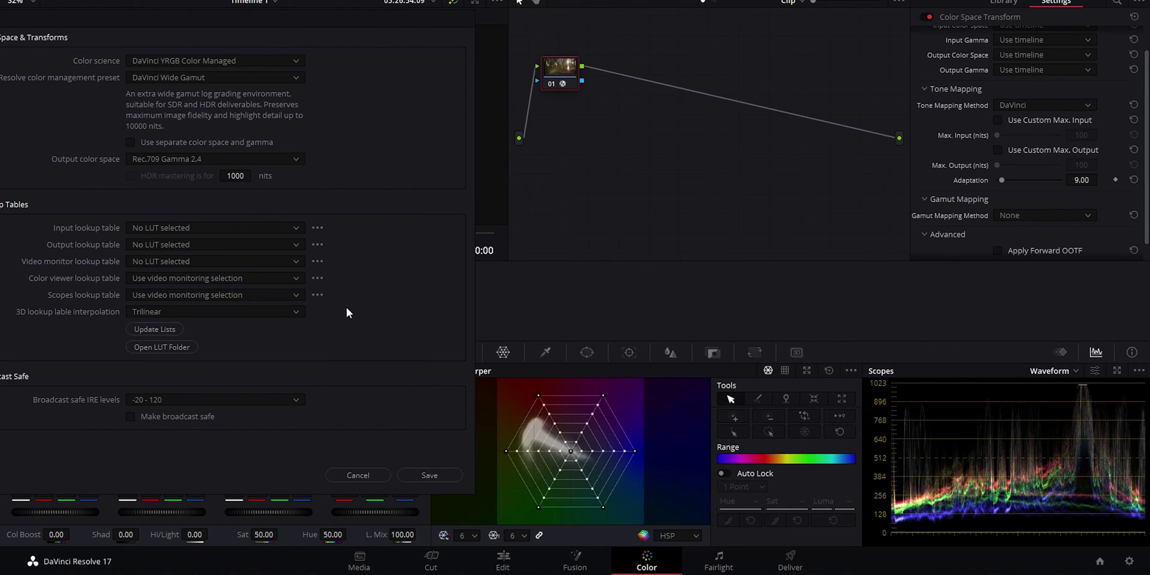
Save the DaVinci Wide Gamut project settings and scroll Color Space Transform settings to the top
click(428, 476)
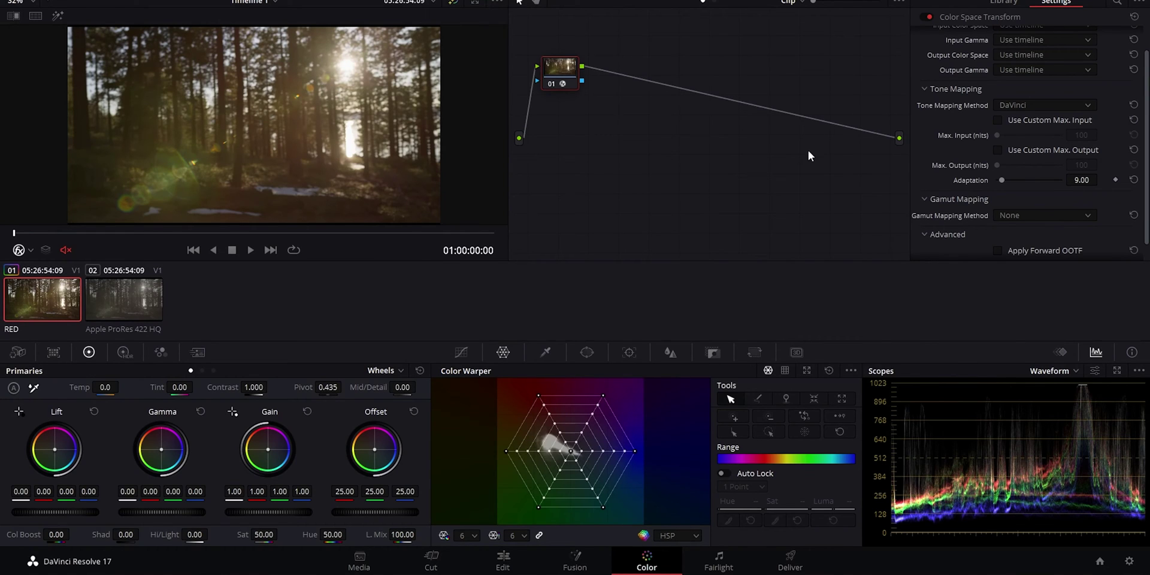
scroll(1036, 84, up, 2)
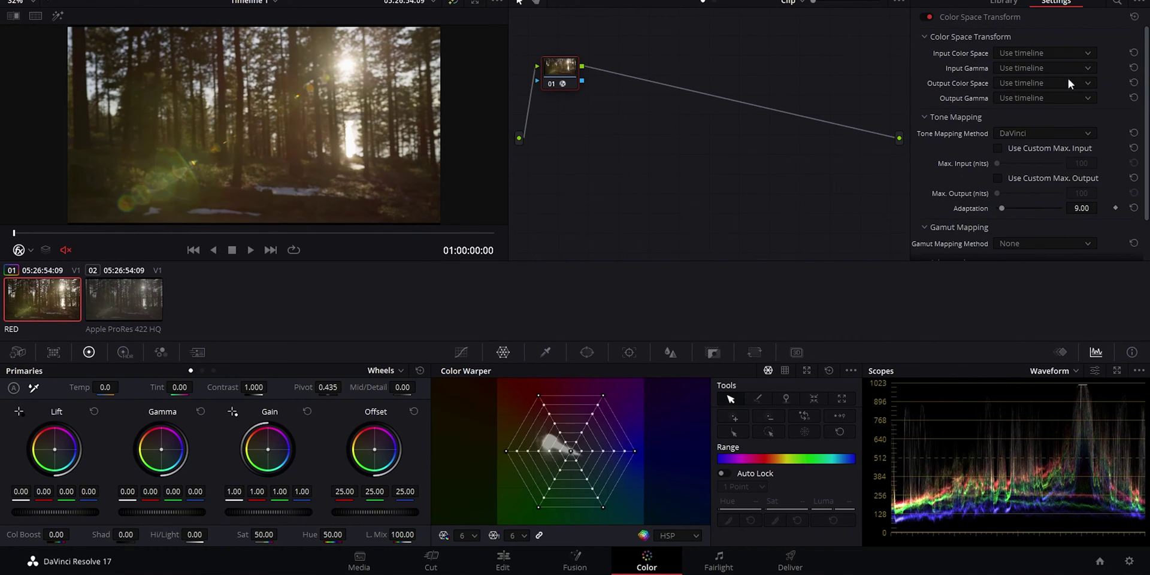
click(1056, 2)
click(1056, 2)
click(1004, 2)
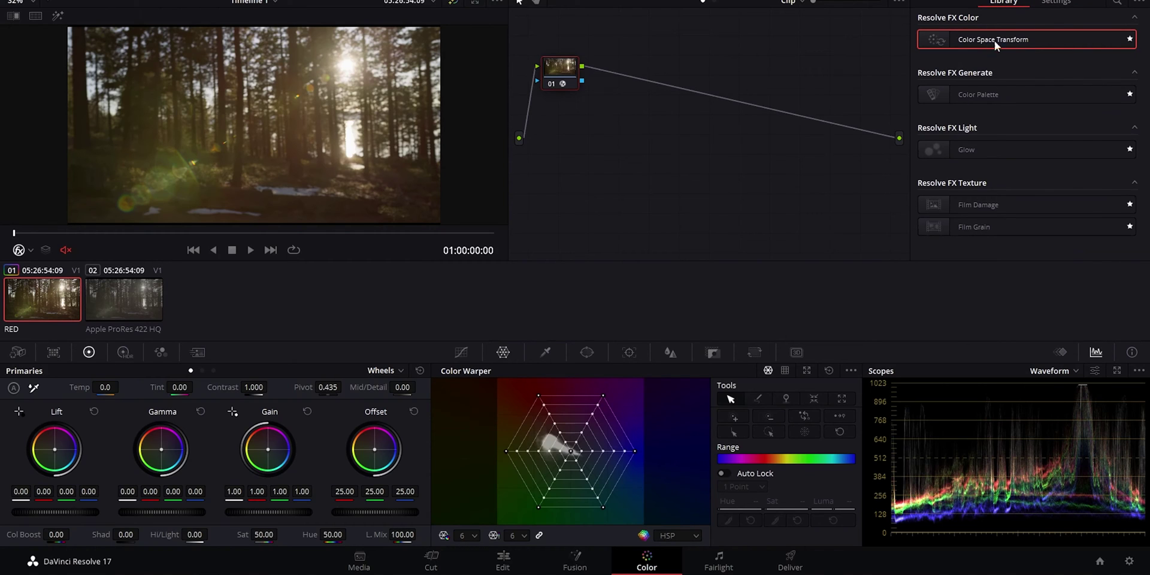
click(1056, 3)
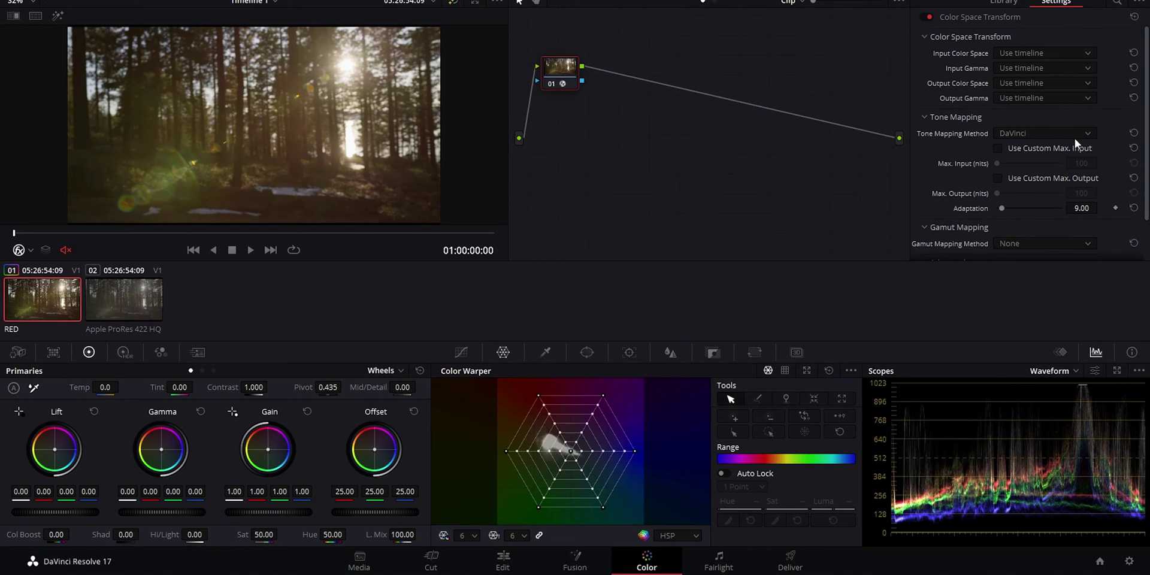
click(1029, 133)
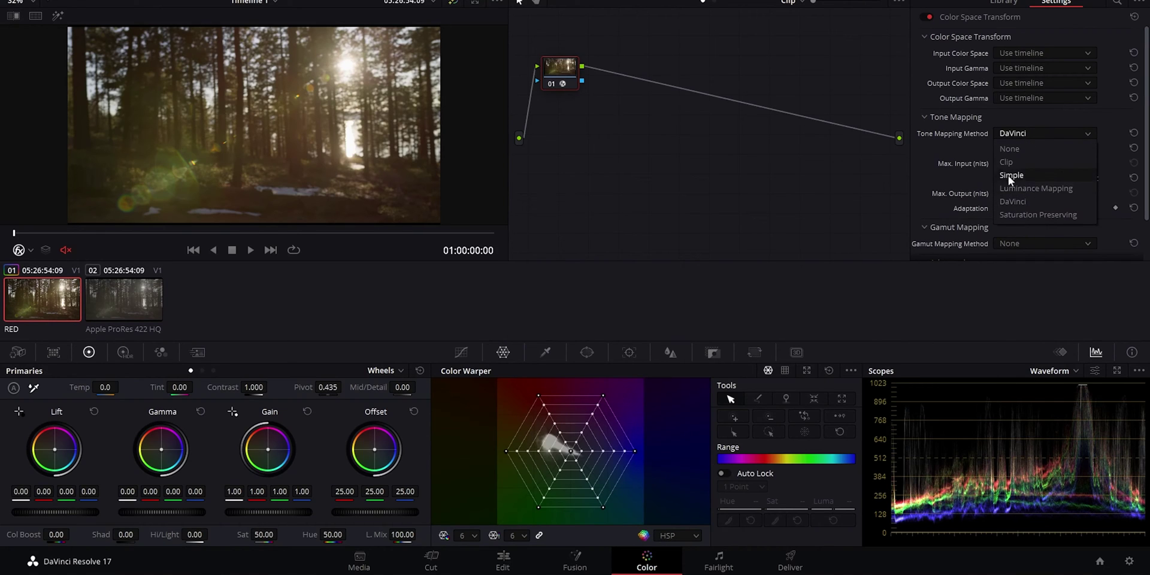
click(958, 159)
click(1021, 243)
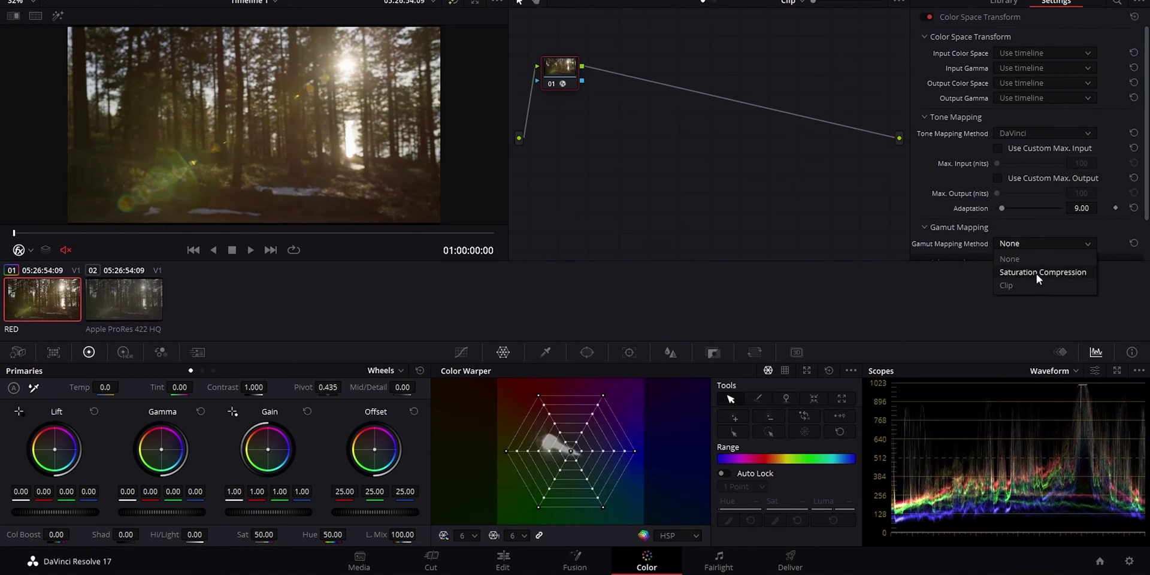
click(899, 208)
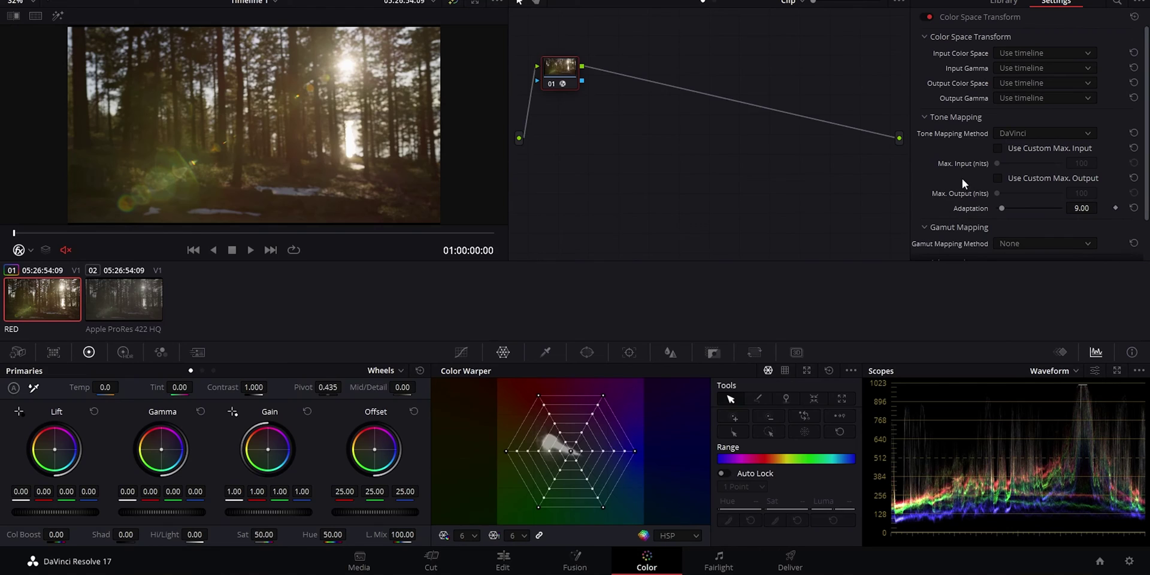
click(1129, 562)
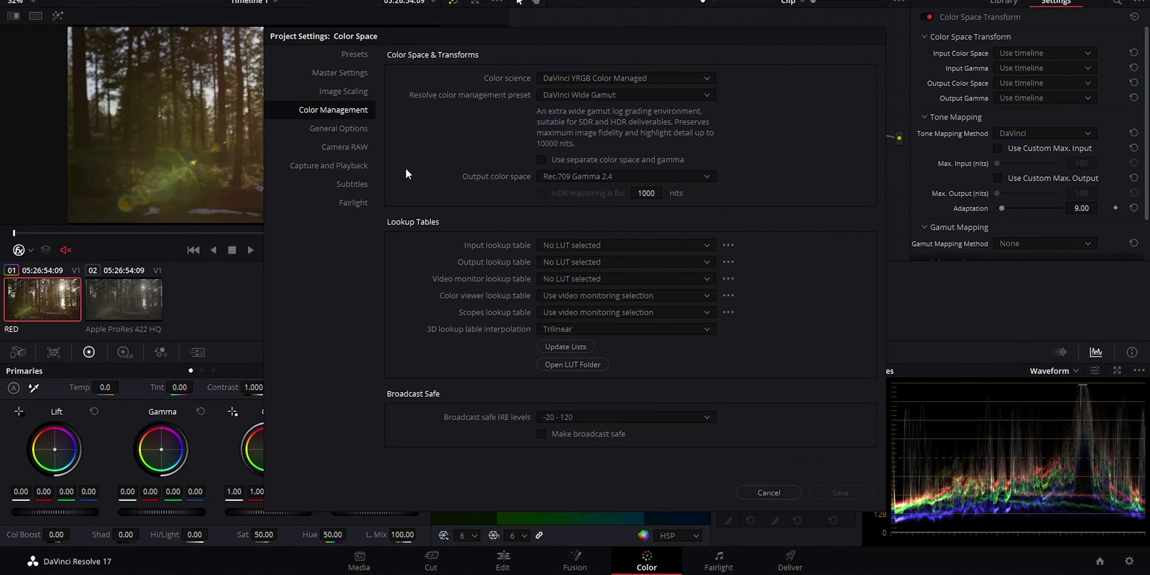
click(362, 150)
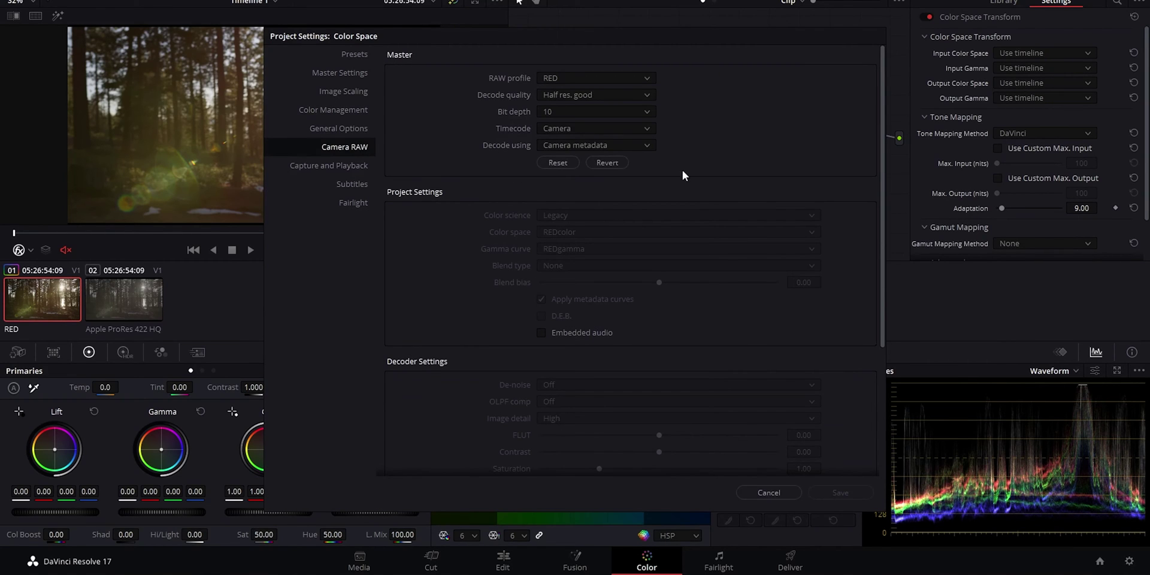
scroll(626, 332, down, 3)
scroll(504, 277, up, 3)
click(339, 111)
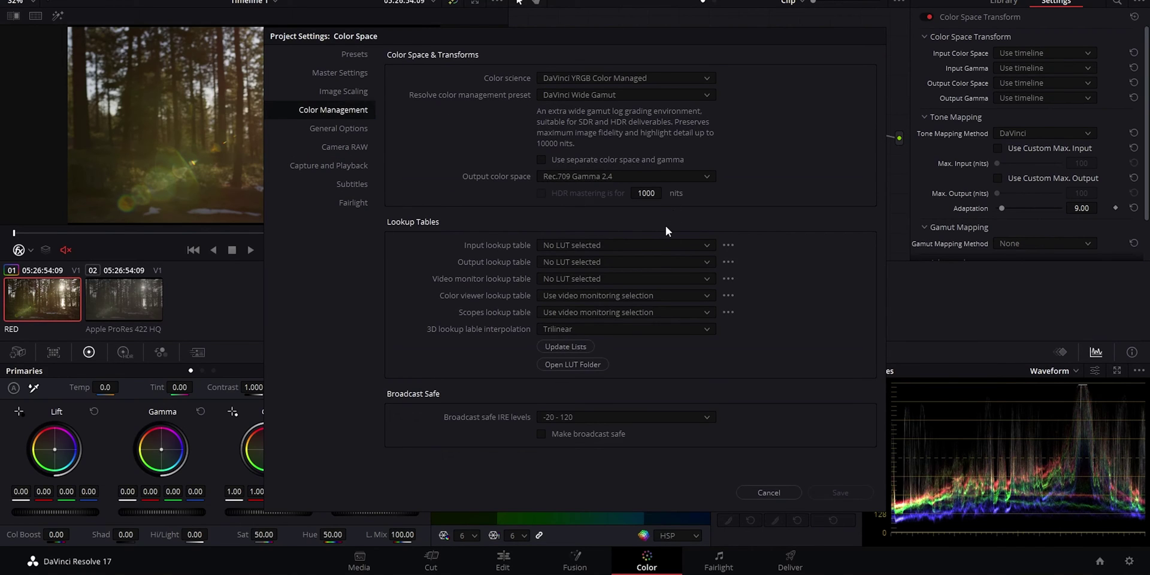
click(794, 493)
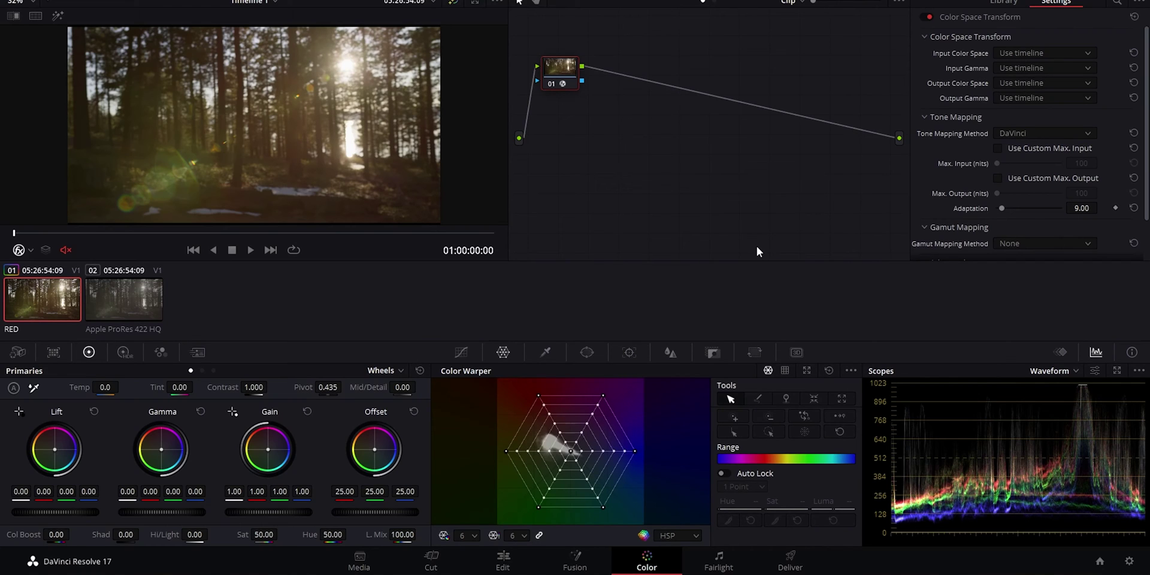
click(1127, 560)
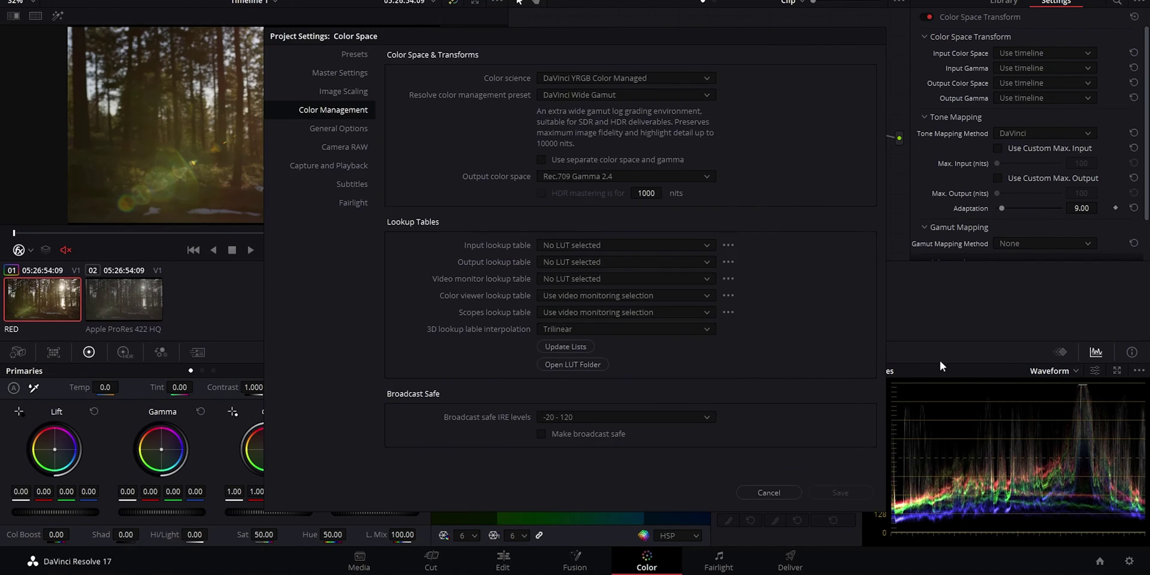
click(617, 177)
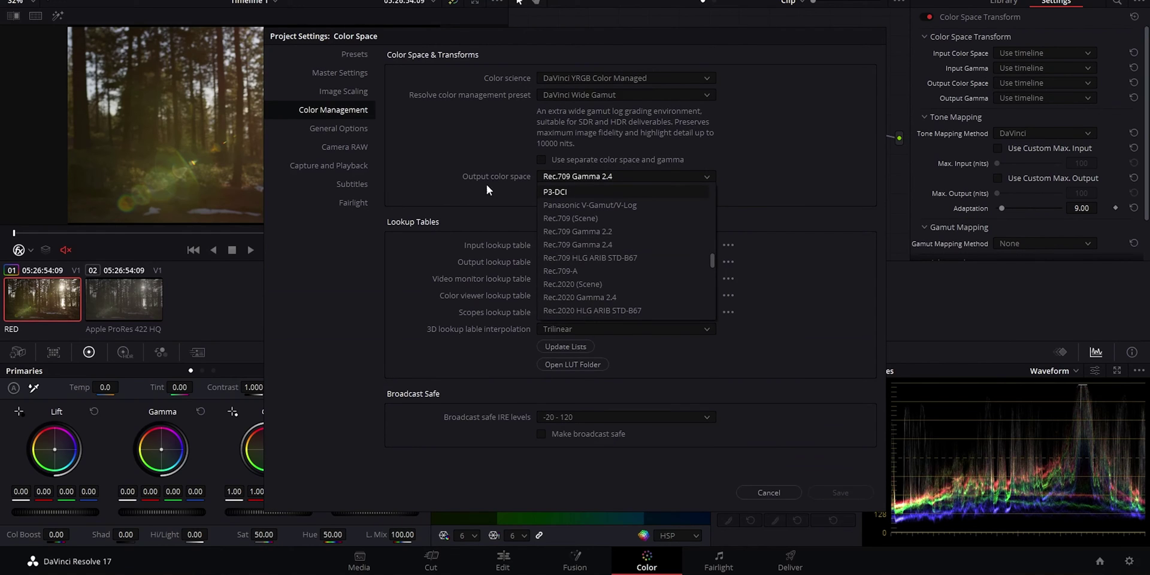
scroll(634, 312, down, 5)
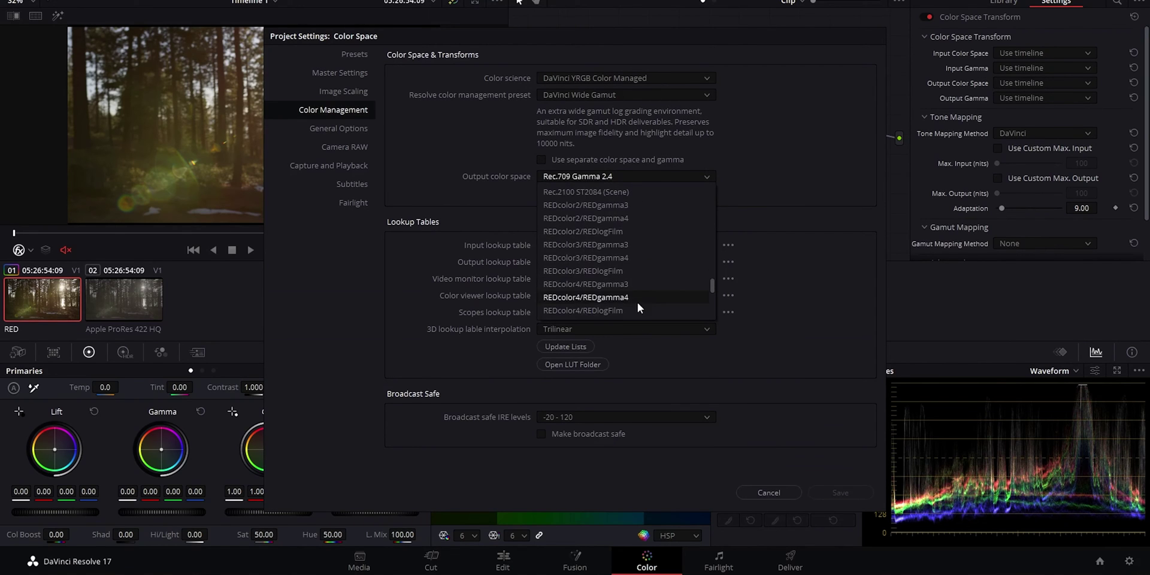
scroll(602, 290, up, 5)
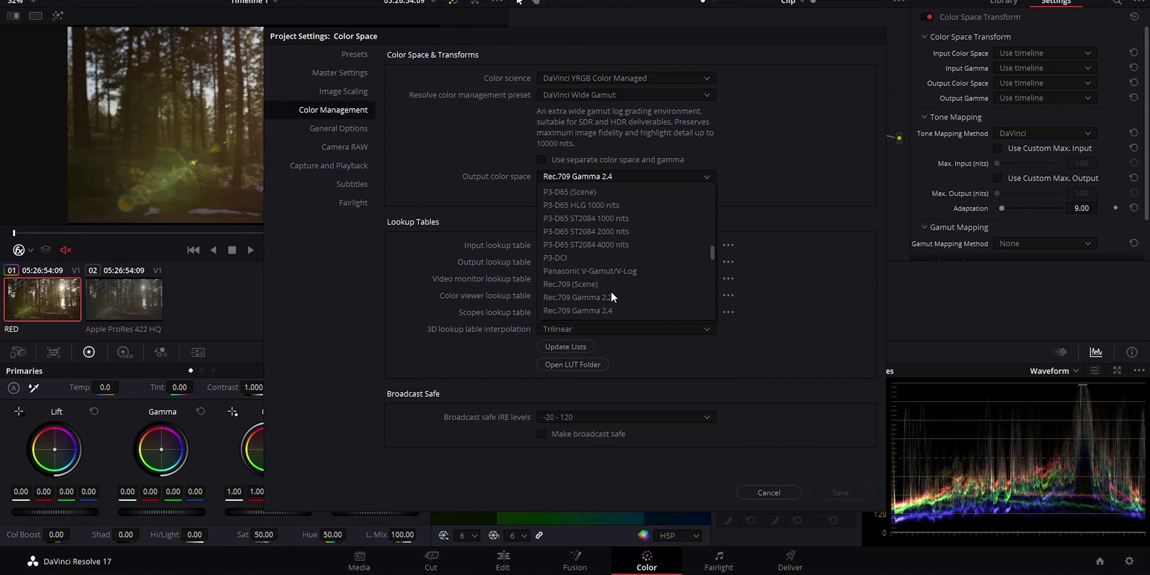
scroll(602, 293, up, 3)
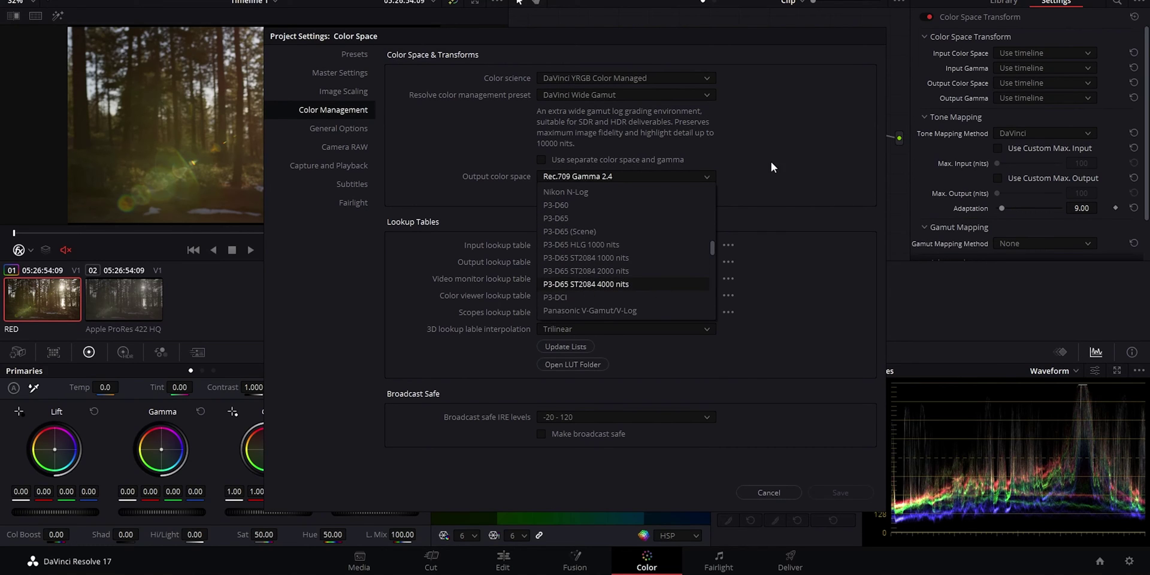
click(767, 254)
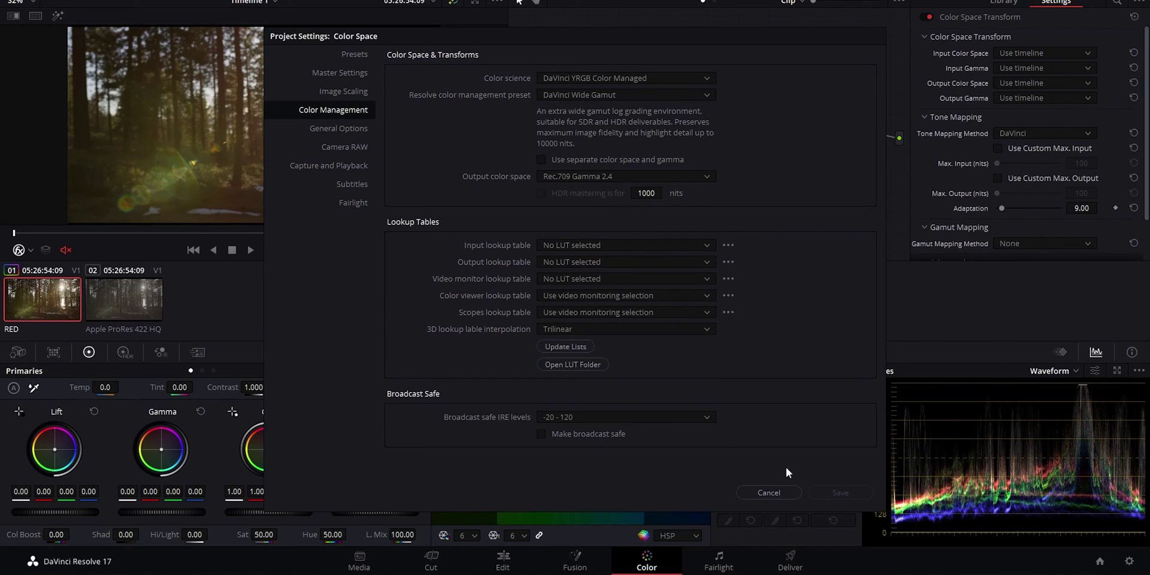
click(773, 492)
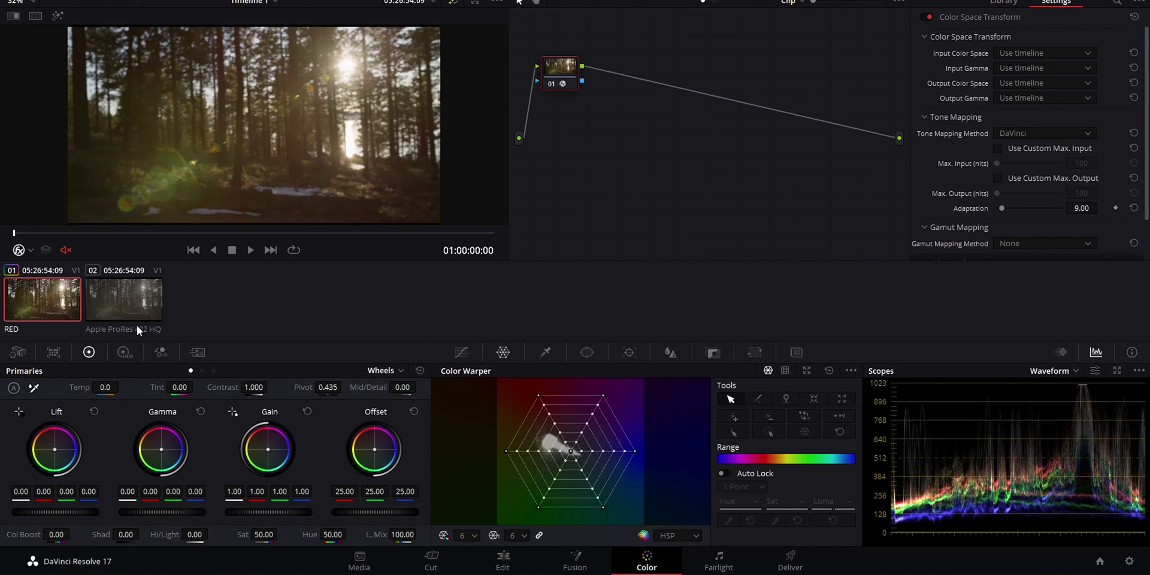
Select clip 02, the Apple ProRes 422 HQ forest shot, in the clip strip
click(142, 289)
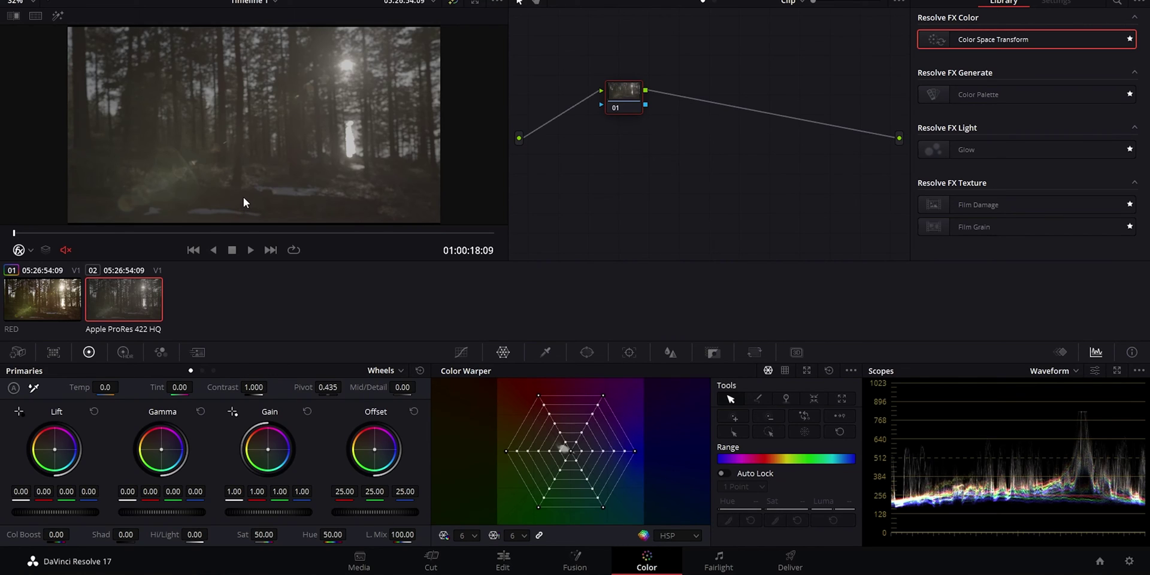
Assign REDWideGamutRGB/Log3G10 as clip 02's input color space and update all thumbnails
right_click(141, 296)
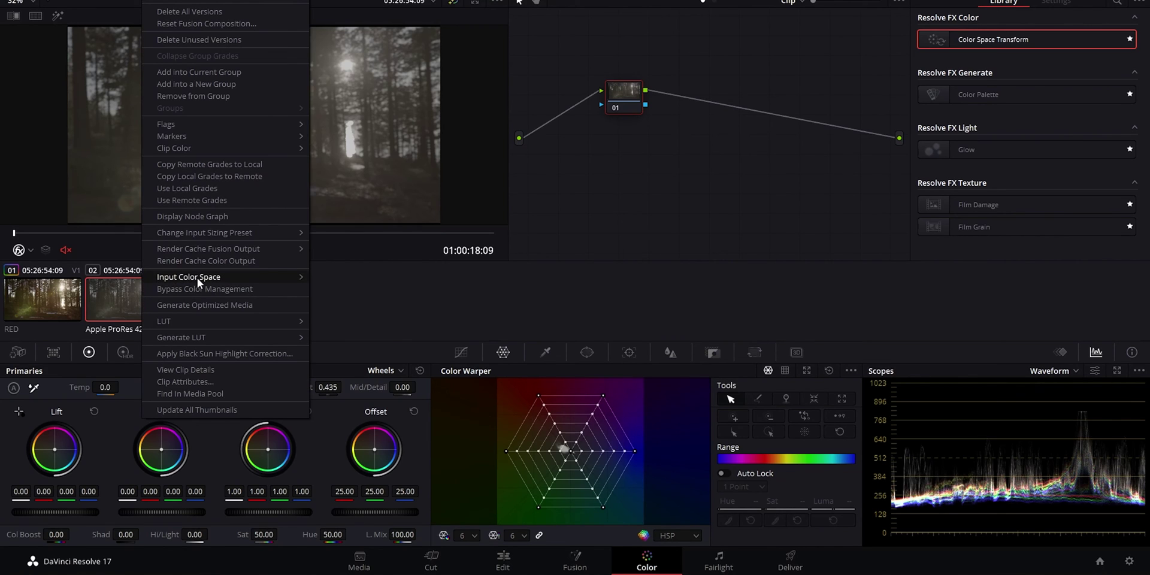
mouse_move(196, 278)
scroll(385, 451, down, 4)
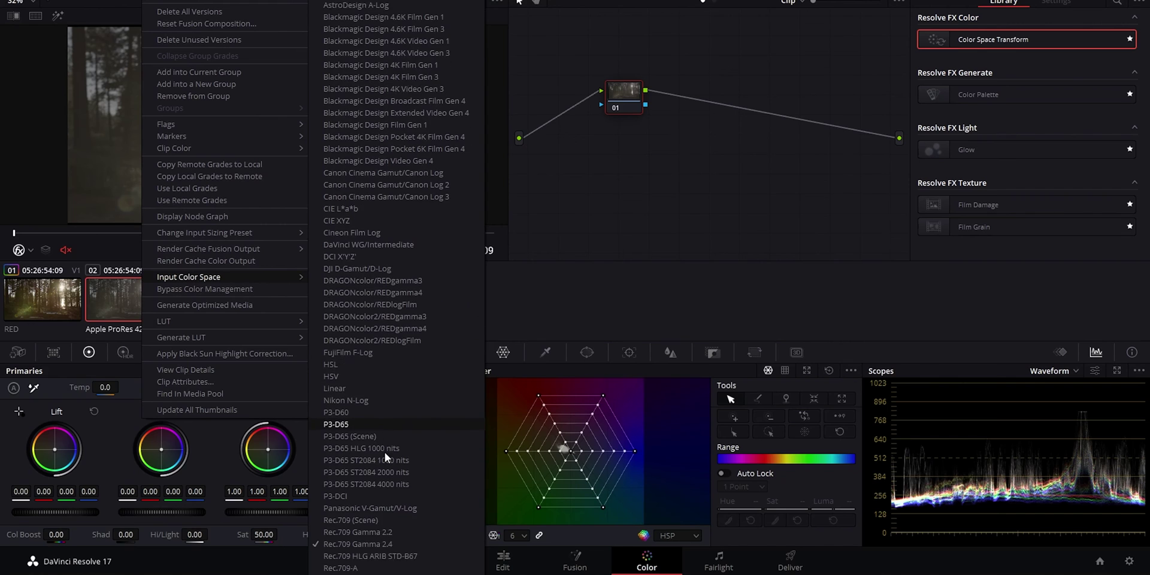
scroll(383, 437, down, 8)
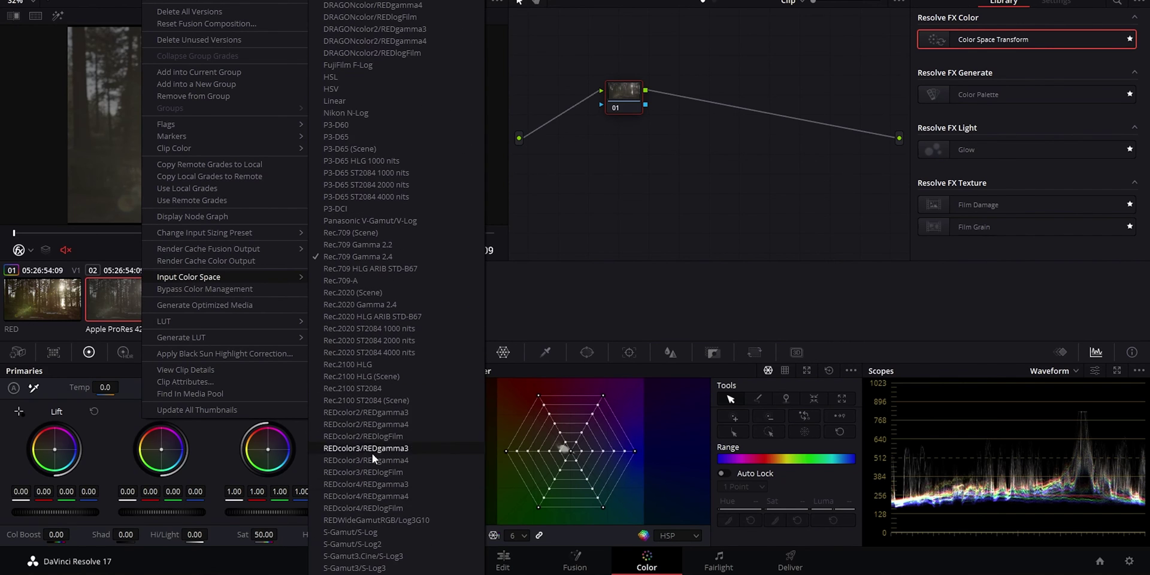
click(387, 522)
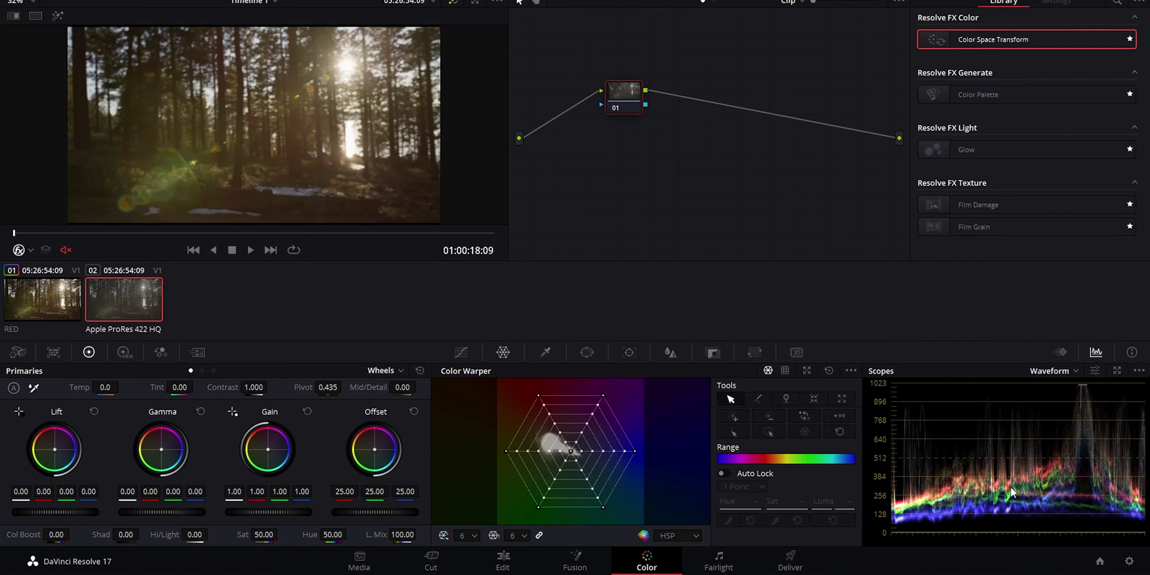
right_click(138, 296)
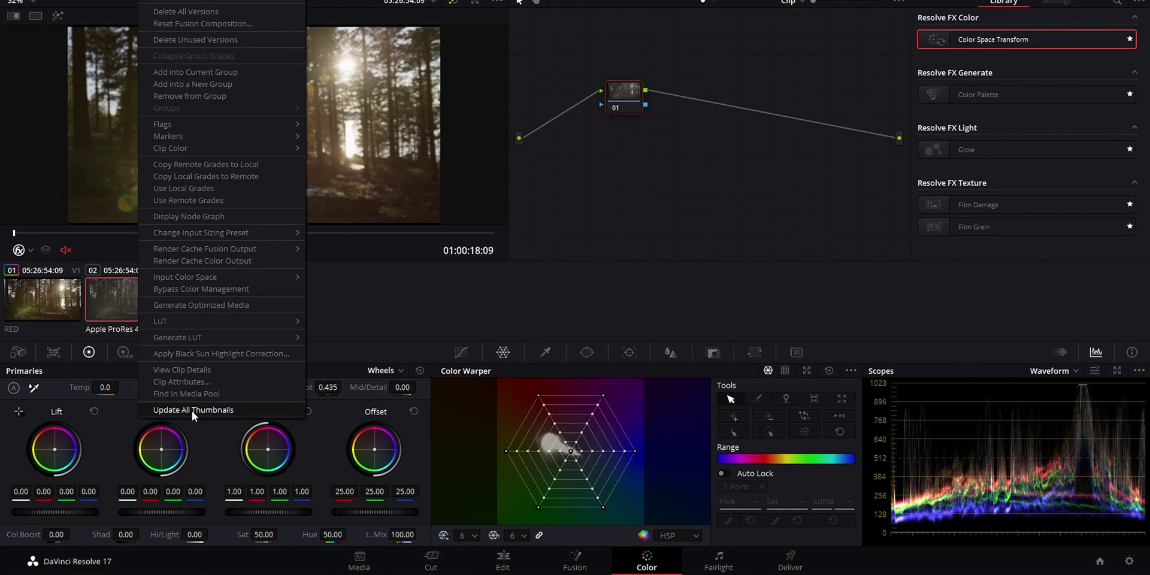
click(192, 410)
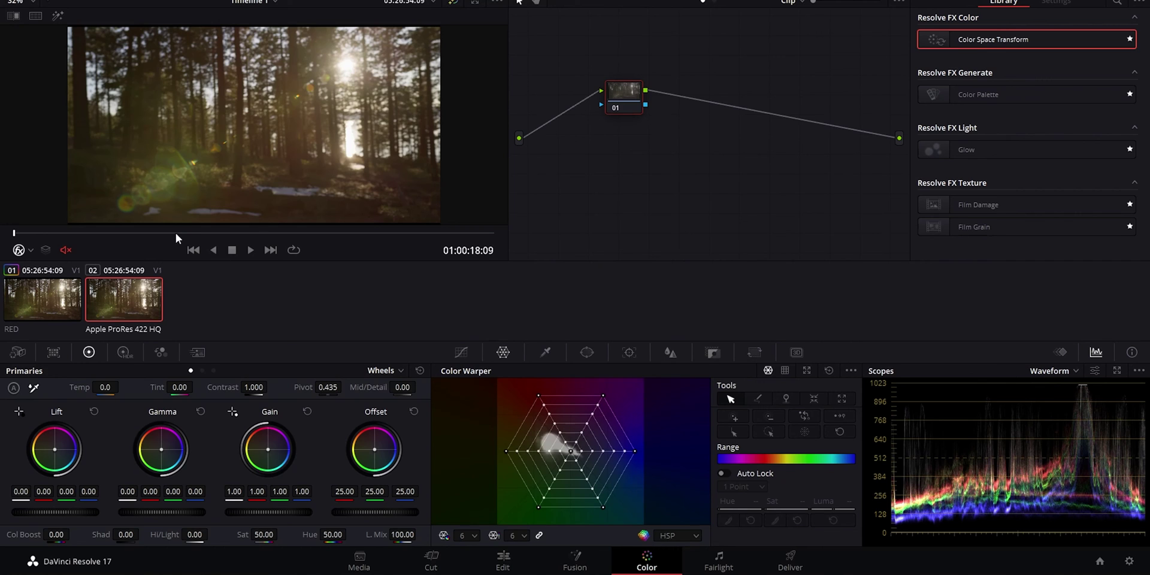
Scrub clip 02 from 01:00:24:11 forward to a bright forest frame near 01:00:29:00
click(280, 233)
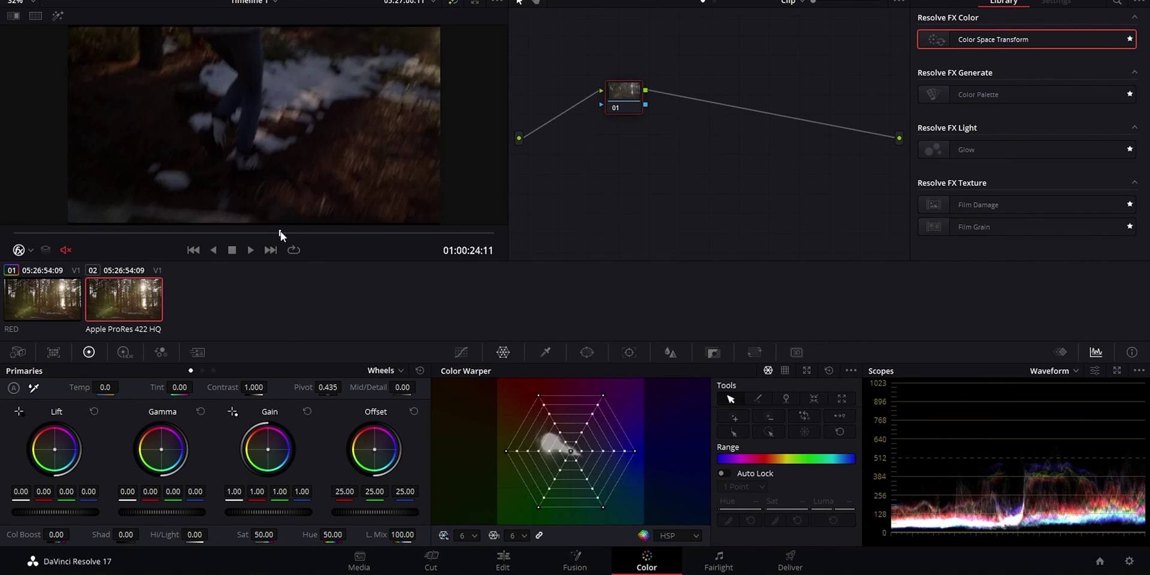
drag(280, 231, 292, 231)
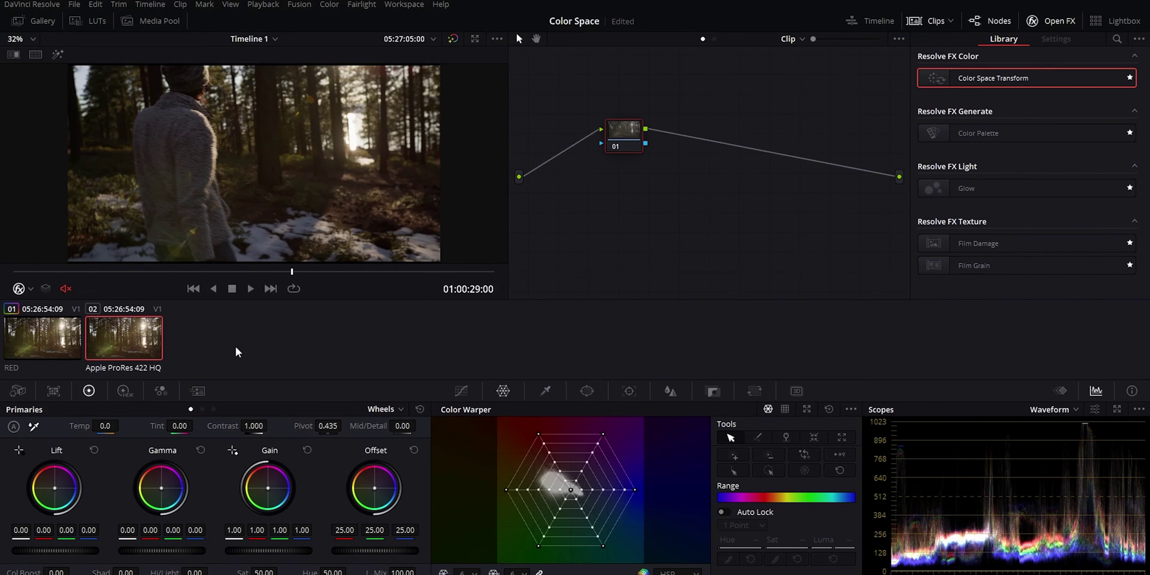
Show clip 02's Input Color Space submenu, listing spaces from ACES to P3-DCI
right_click(131, 303)
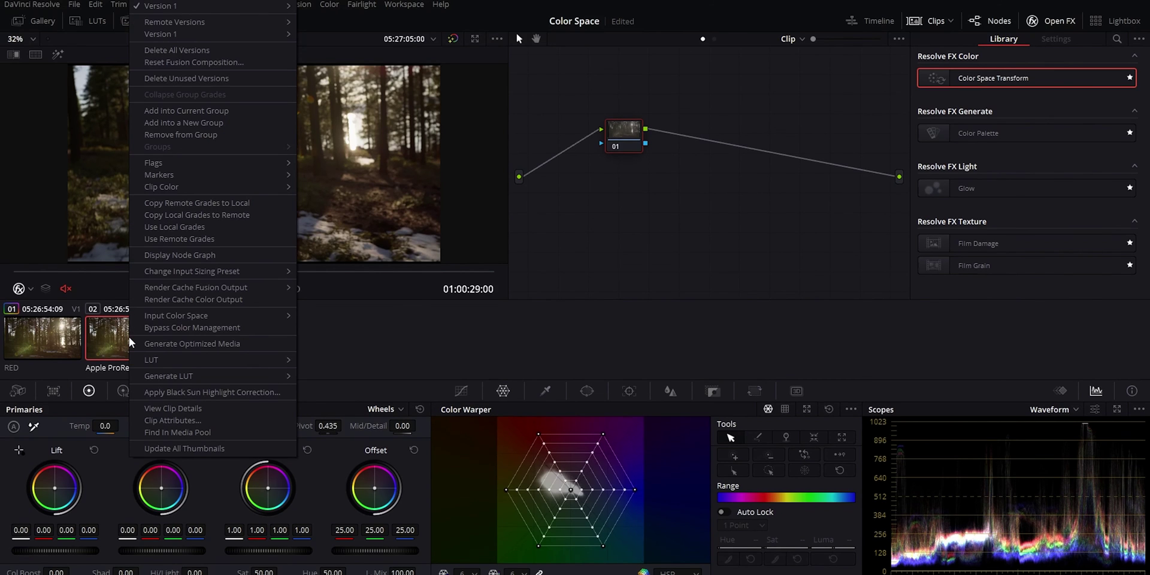
mouse_move(174, 316)
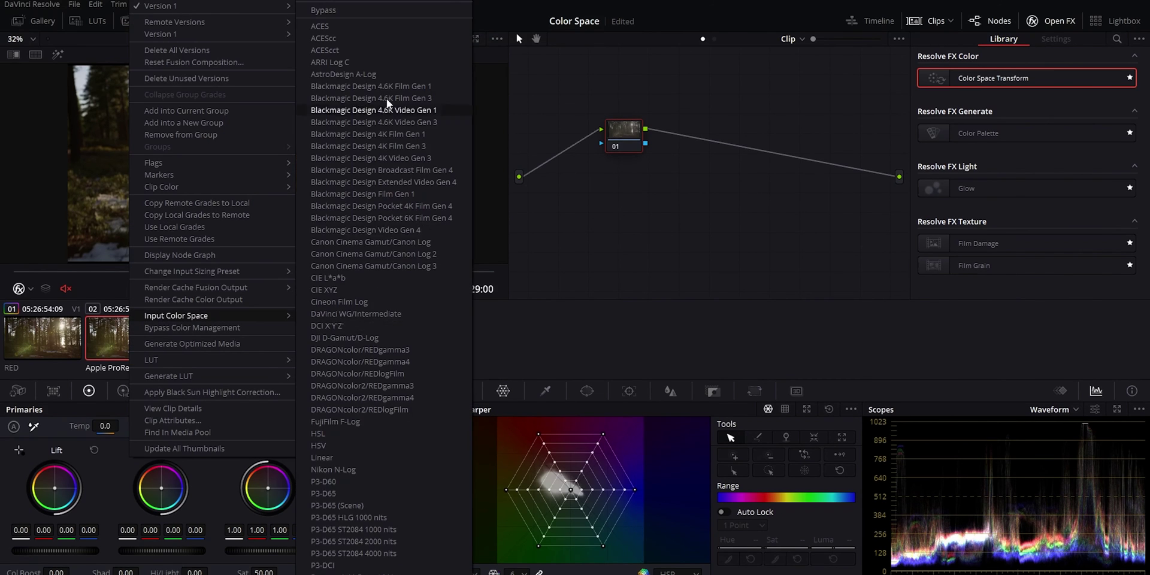